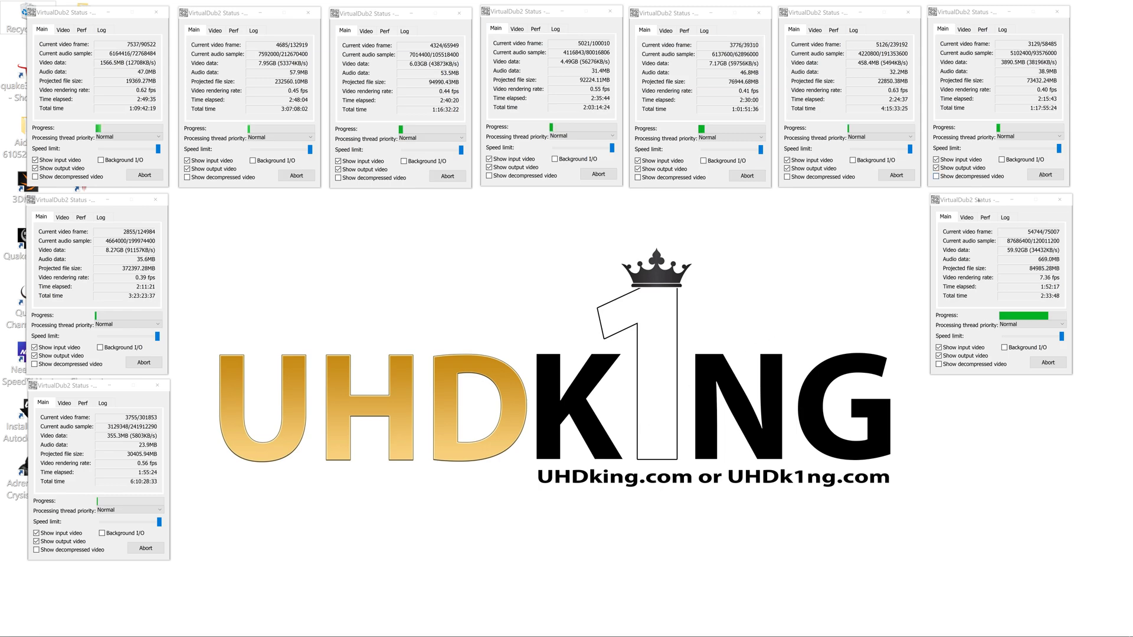
Move the right-side VirtualDub2 Status window slightly lower on screen
{"action": "left_click_drag", "start_coordinate": [977, 199], "coordinate": [975, 206]}
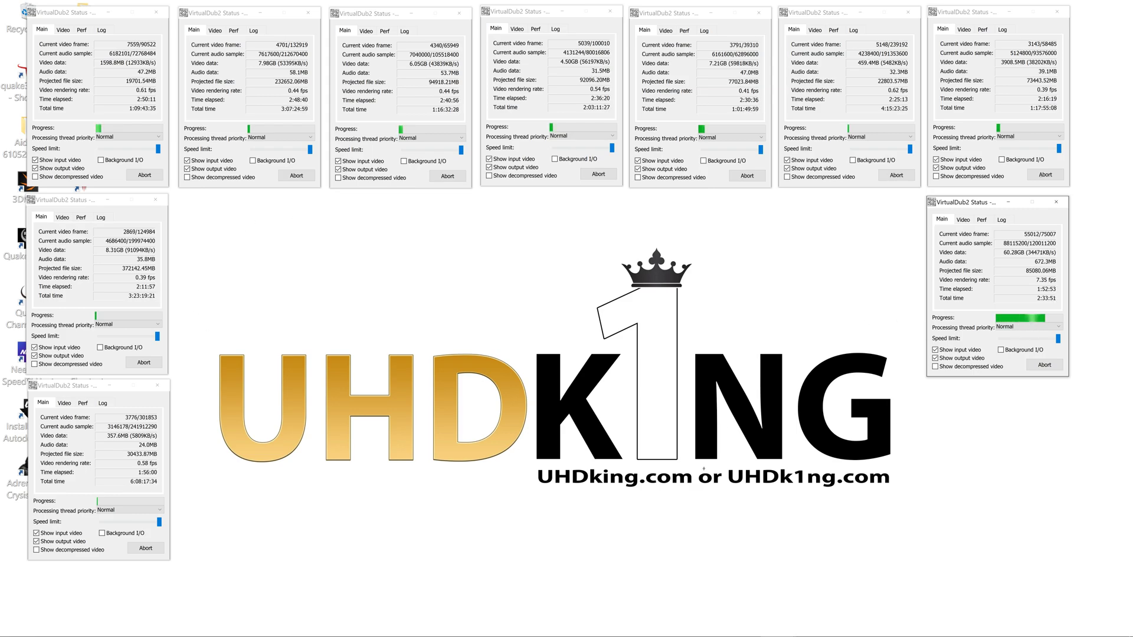
Open Task Manager, move it lower, and check the CPU graph showing the i9-9900K at 100%
{"action": "key", "text": "ctrl+alt+Delete"}
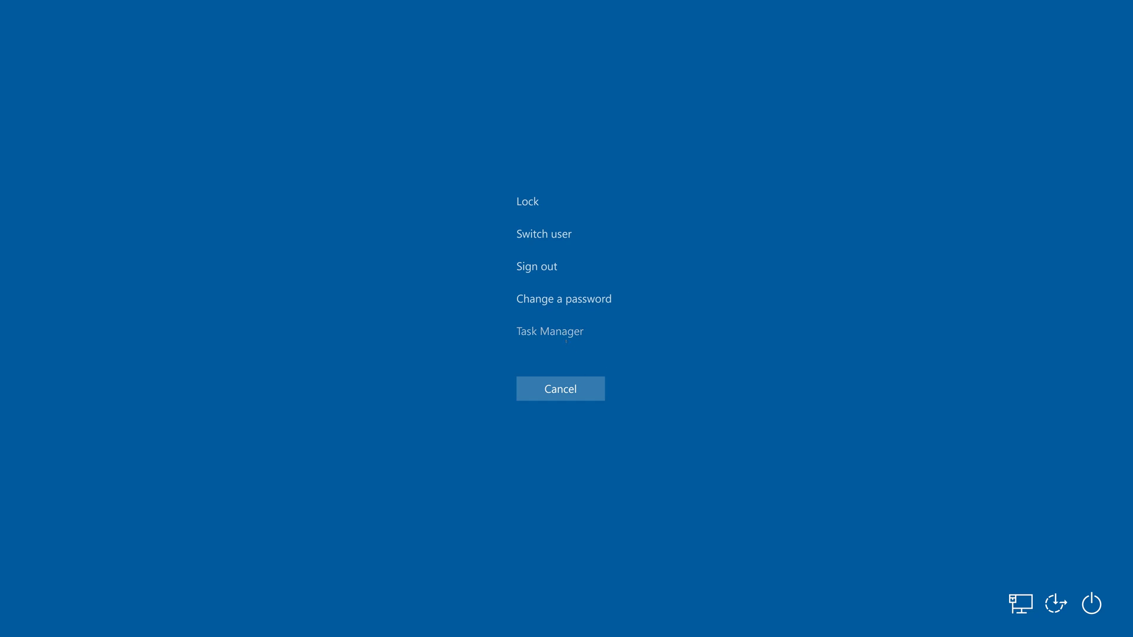
{"action": "left_click", "coordinate": [550, 331]}
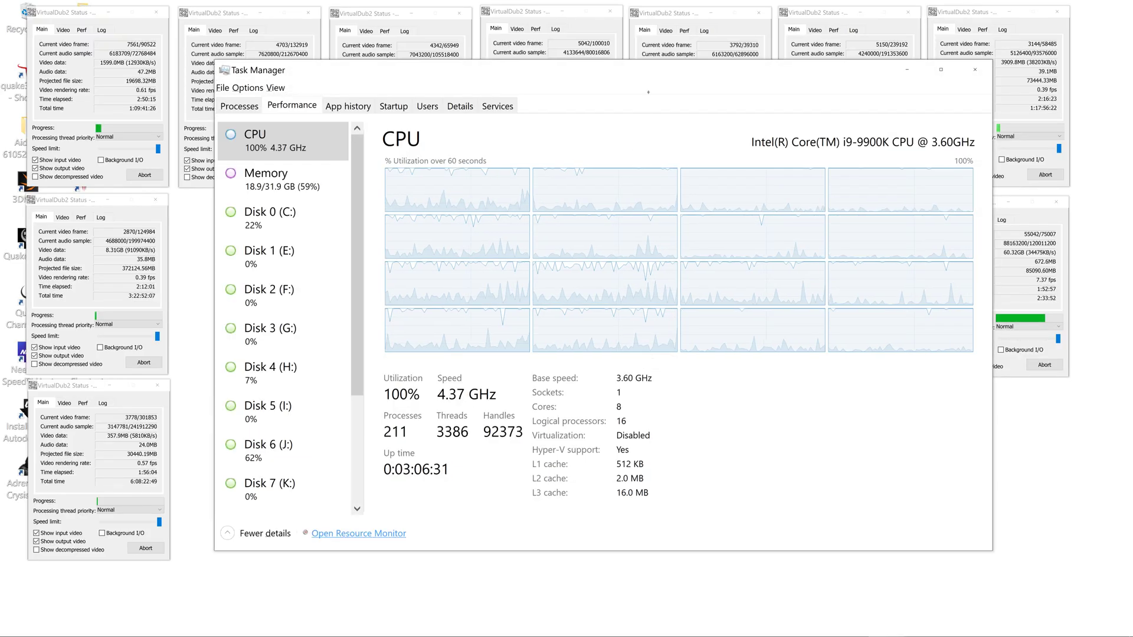
{"action": "left_click_drag", "start_coordinate": [639, 79], "coordinate": [606, 176]}
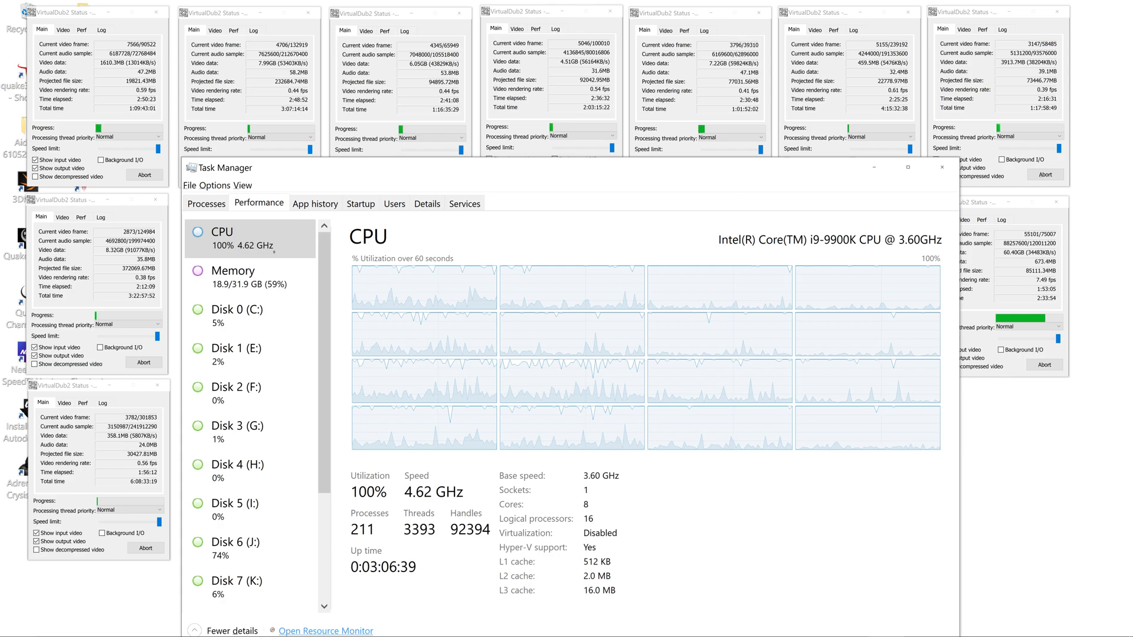
{"action": "right_click", "coordinate": [546, 254]}
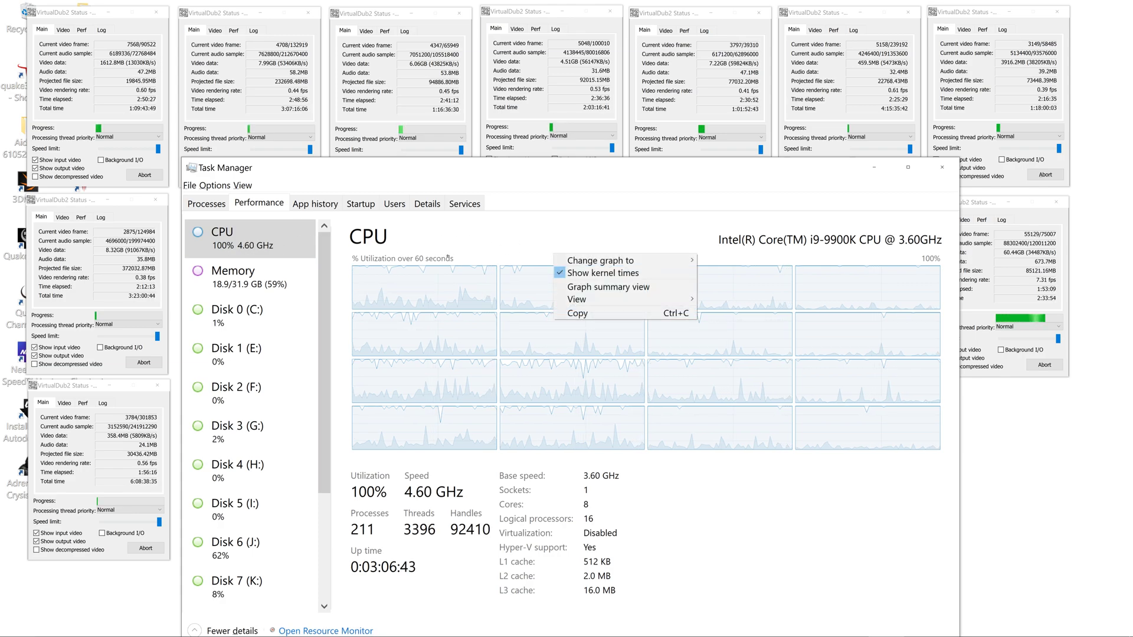
{"action": "left_click", "coordinate": [413, 292]}
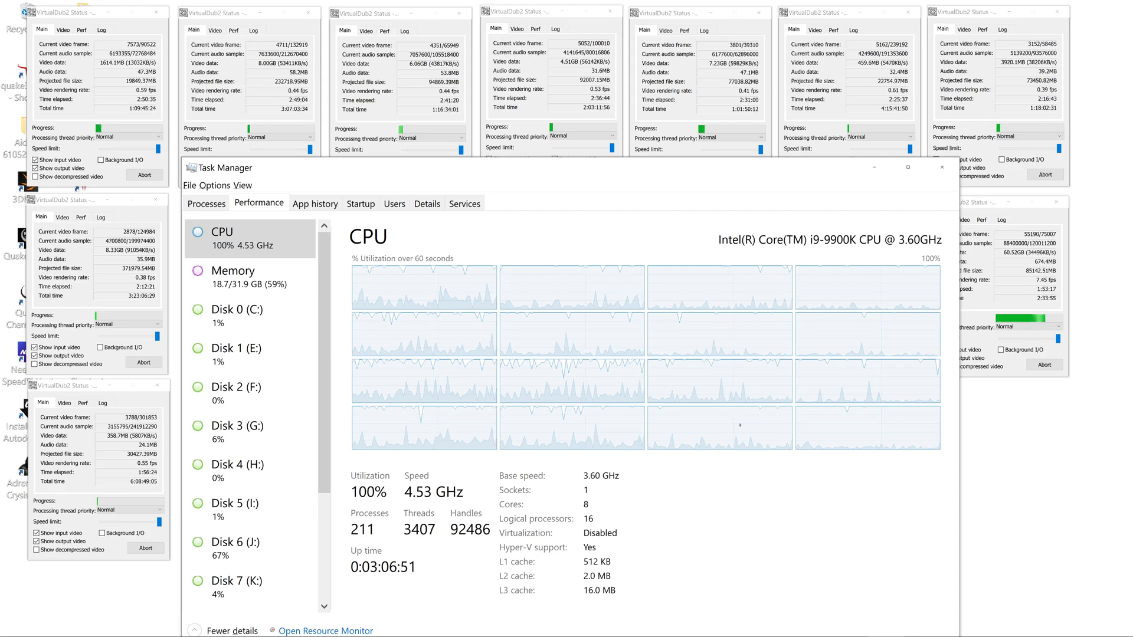
{"action": "mouse_move", "coordinate": [567, 623]}
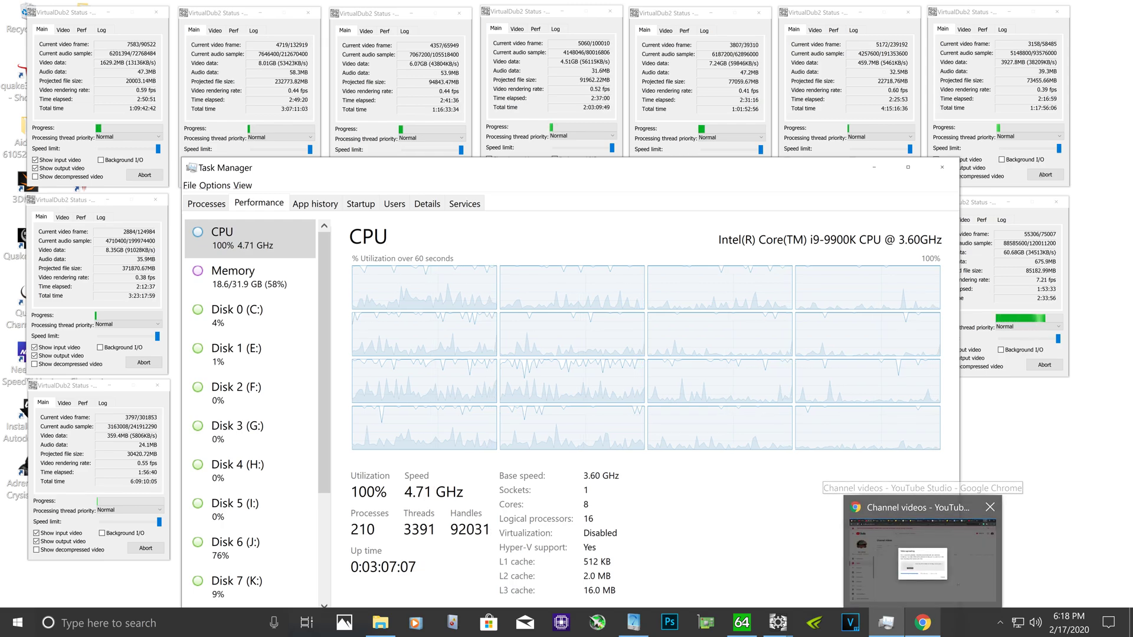
In YouTube Studio, close the Video processing notice and open the account menu
{"action": "left_click", "coordinate": [920, 549]}
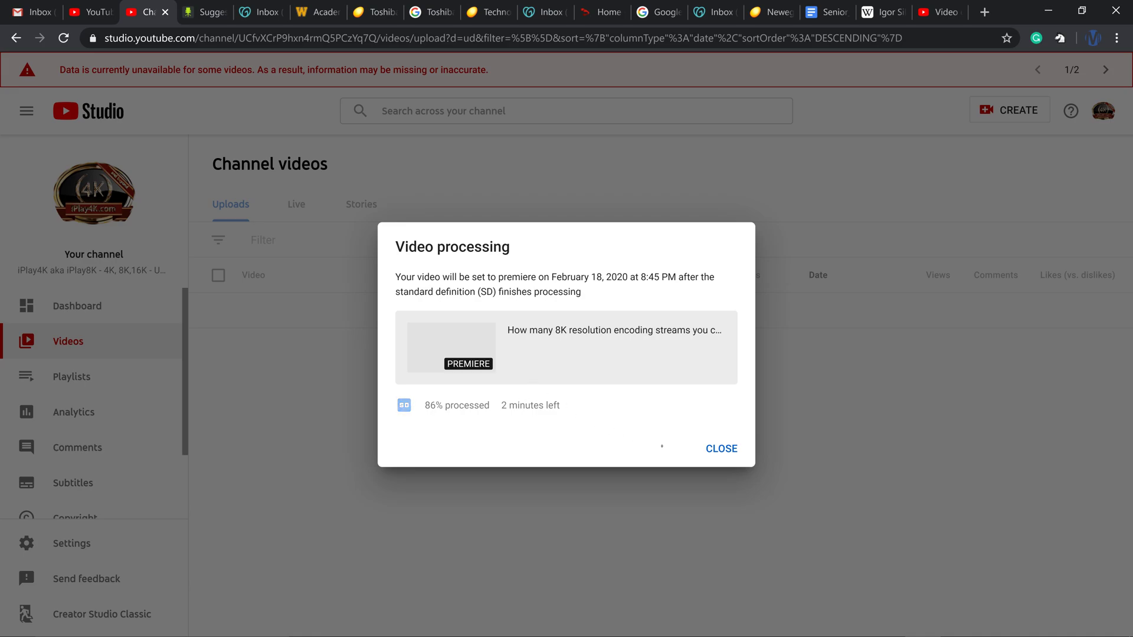
{"action": "left_click", "coordinate": [721, 449]}
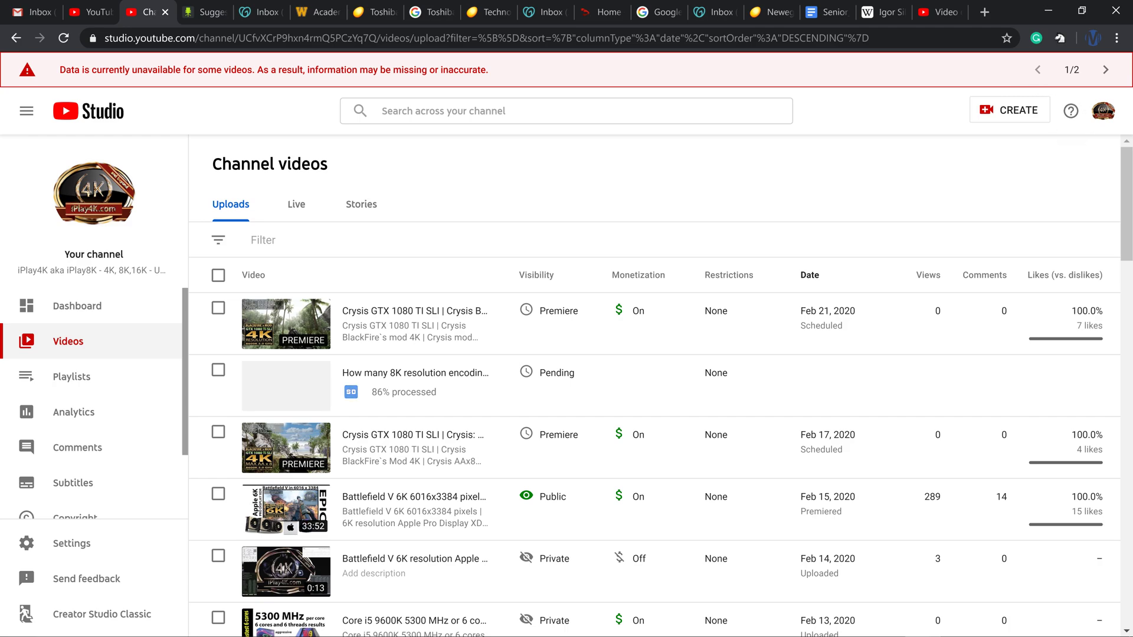
{"action": "left_click", "coordinate": [1103, 110]}
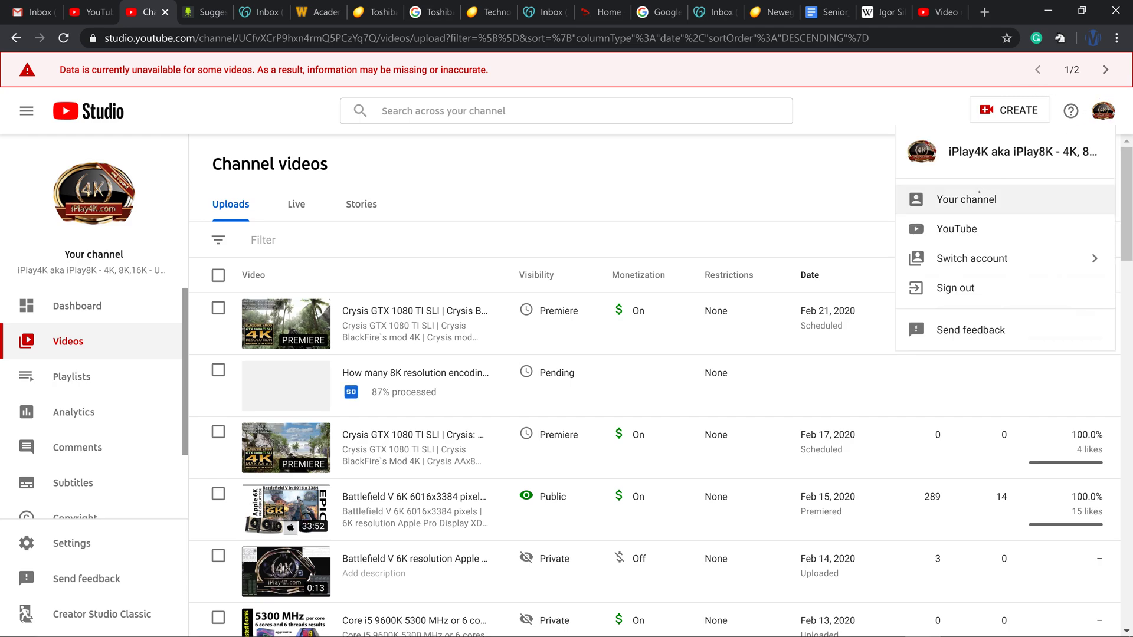
Open the iPlay4K channel page, lower the featured Titan X SLI video's volume, and pause it at 0:13
{"action": "left_click", "coordinate": [979, 197]}
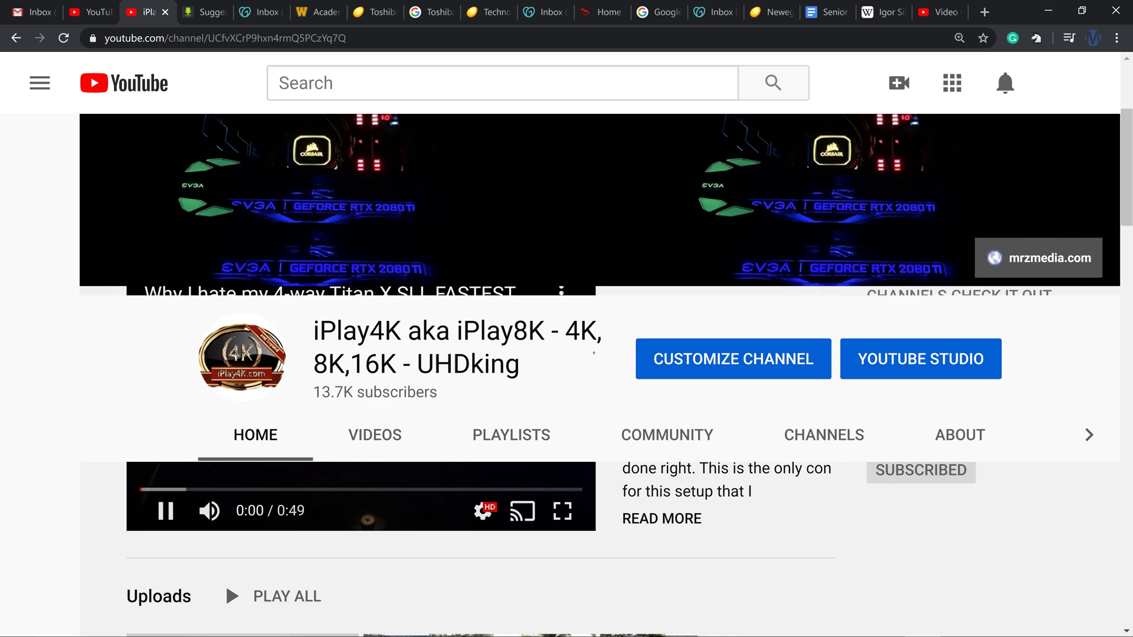
{"action": "scroll", "coordinate": [566, 354], "scroll_direction": "down", "scroll_amount": 3}
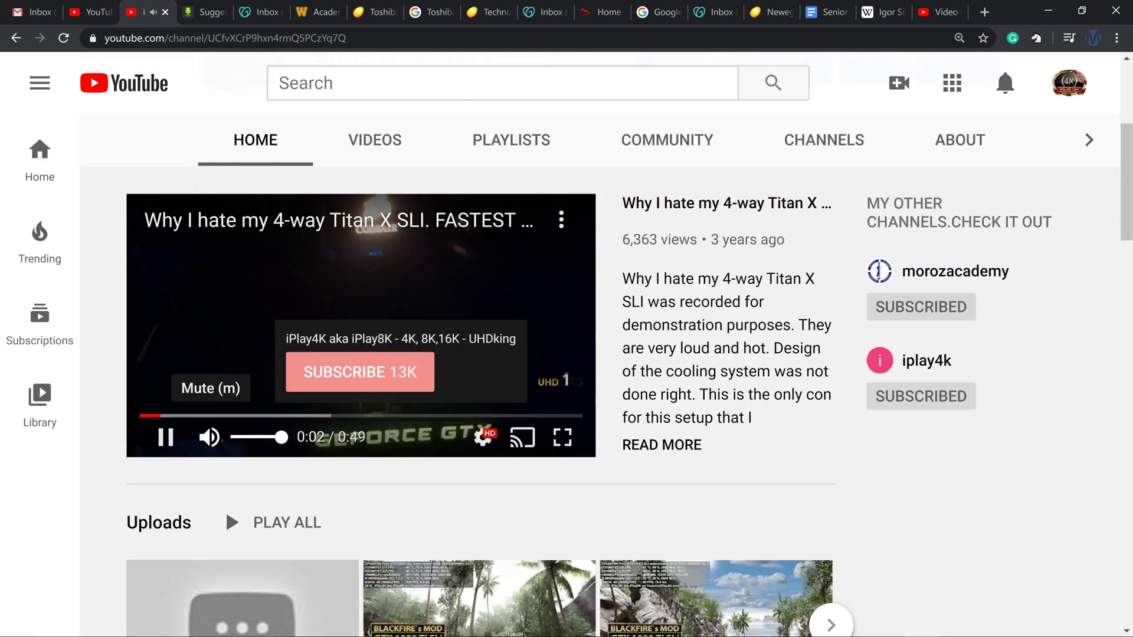
{"action": "left_click_drag", "start_coordinate": [278, 436], "coordinate": [239, 437]}
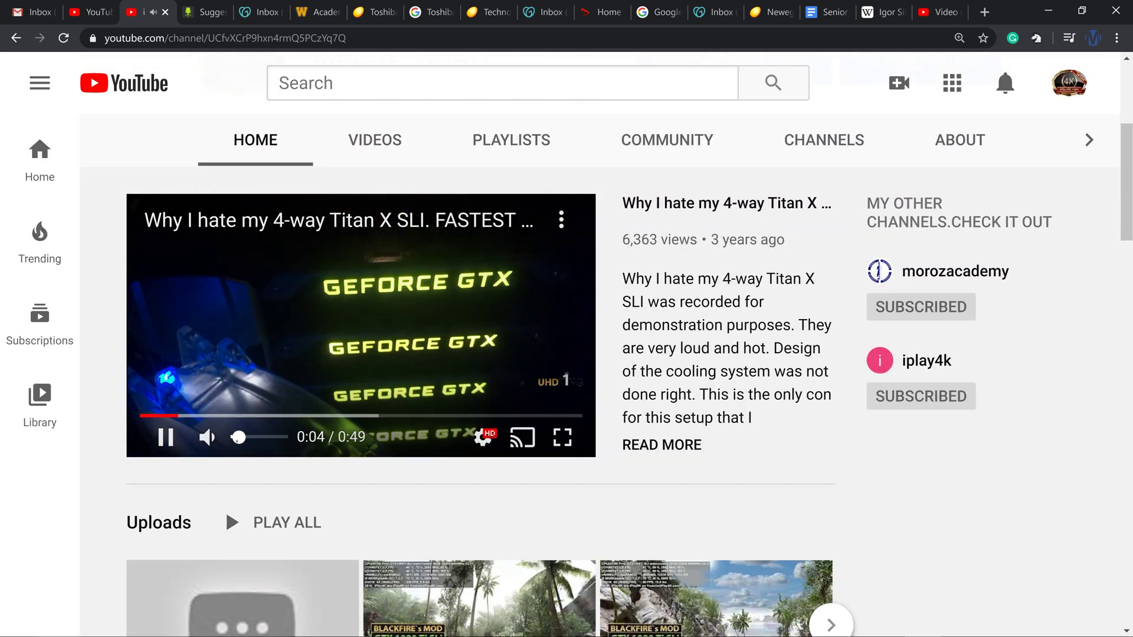
{"action": "left_click", "coordinate": [563, 436]}
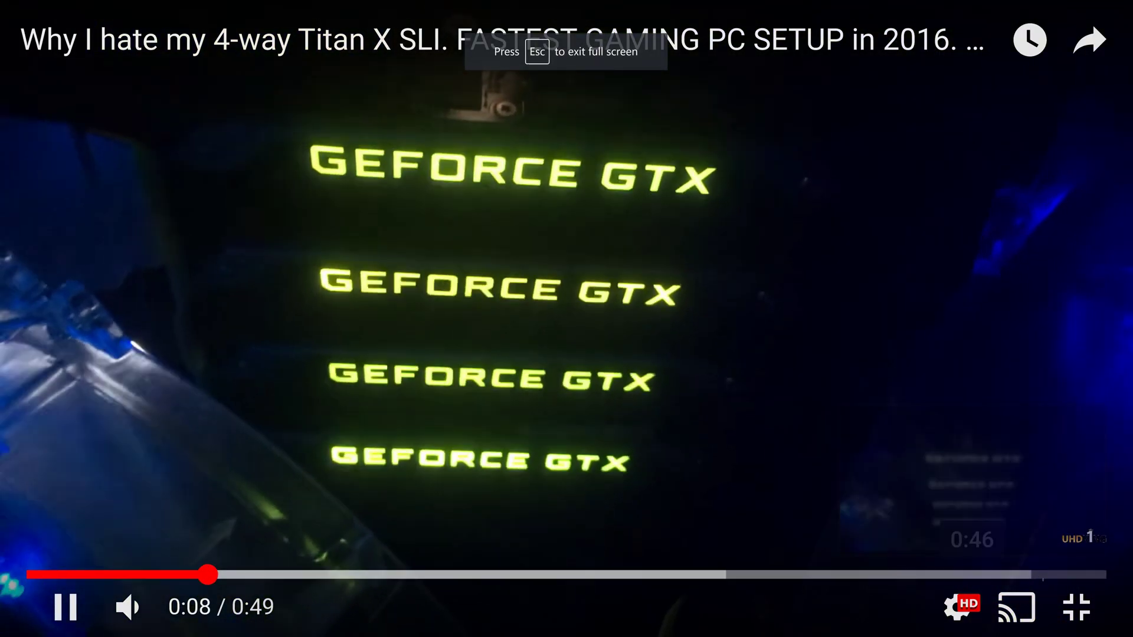
{"action": "left_click", "coordinate": [1076, 607]}
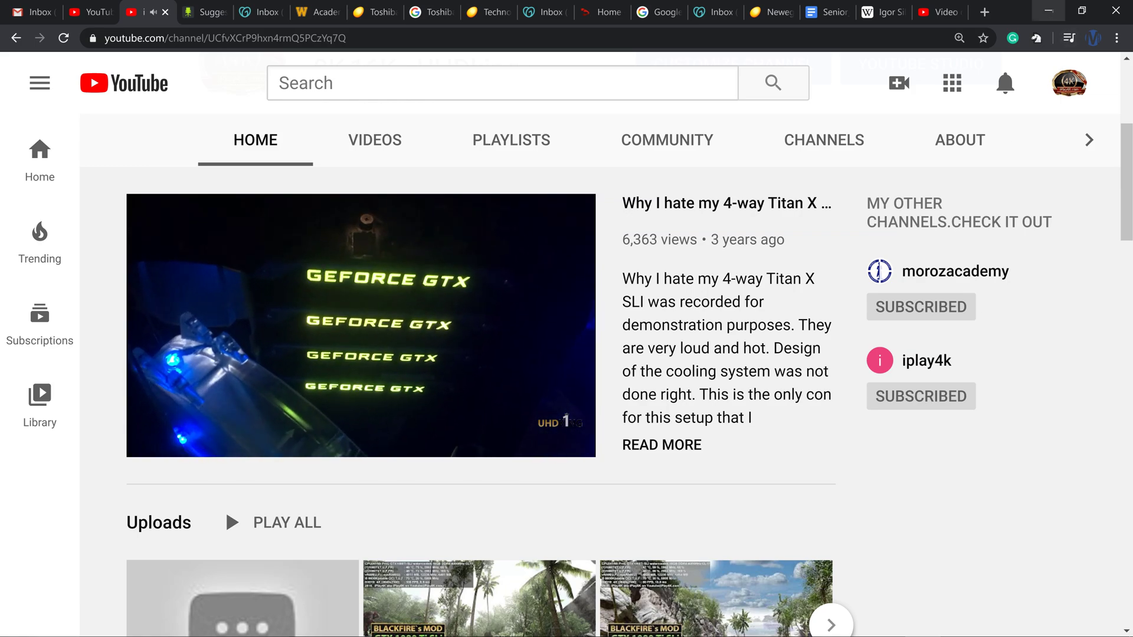
{"action": "key", "text": "space"}
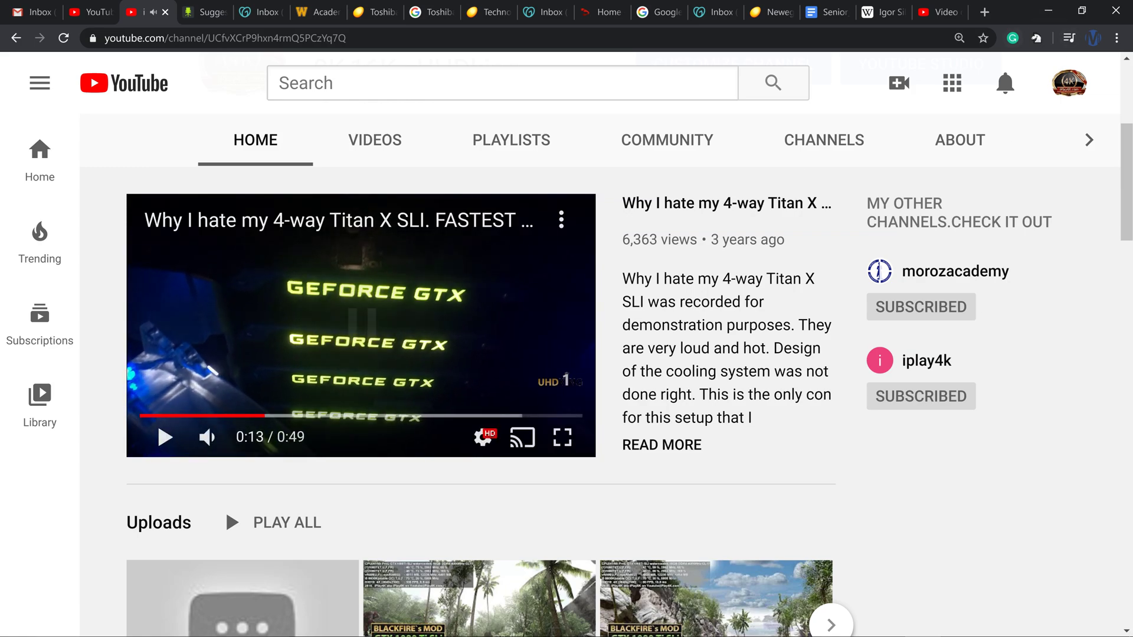
Minimize the browser and Task Manager to reveal the ten VirtualDub2 status windows
{"action": "left_click", "coordinate": [1048, 11]}
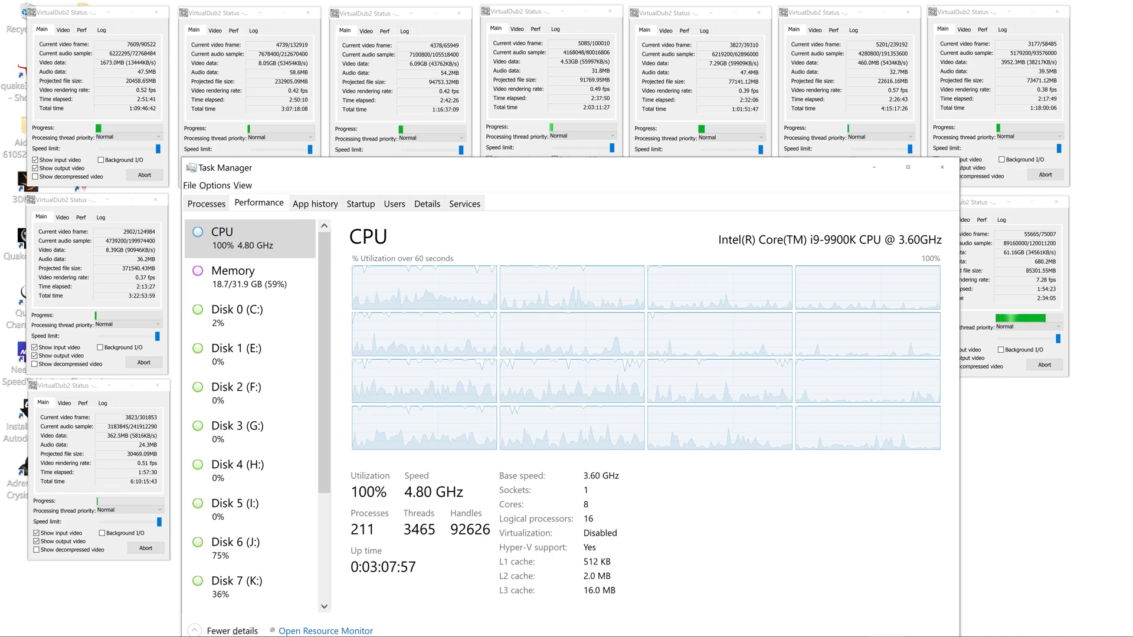
{"action": "left_click", "coordinate": [873, 168]}
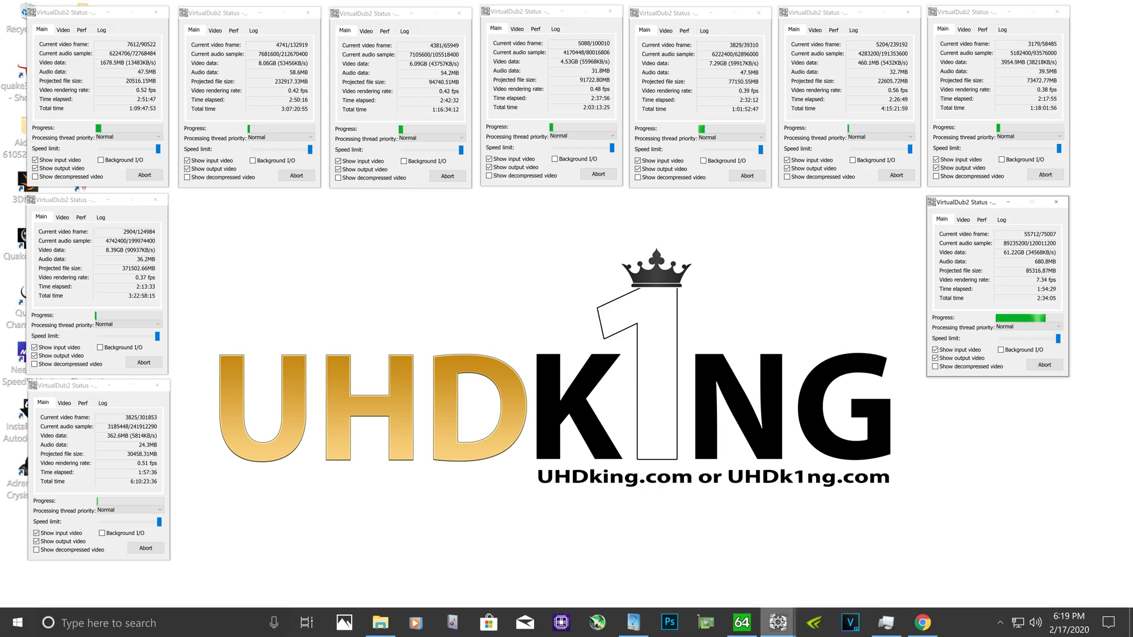
Bring Intel XTU forward to monitor 84% CPU use, 99 °C package temperature and thermal throttling
{"action": "left_click", "coordinate": [634, 622]}
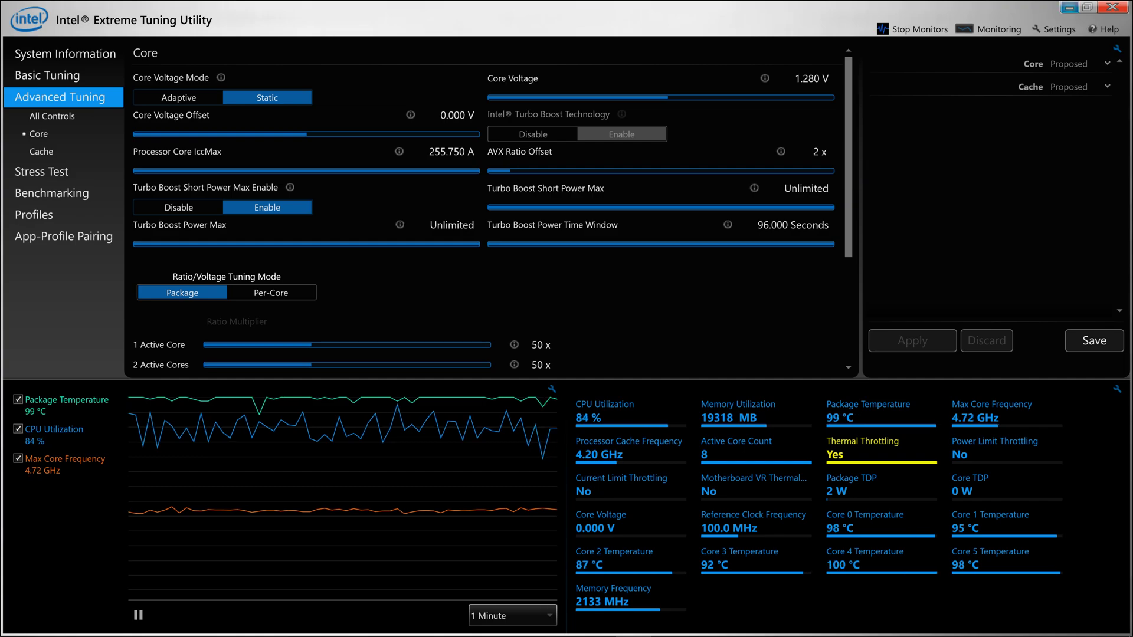
Minimize Intel XTU to show the ten VirtualDub2 encodes still running
{"action": "left_click", "coordinate": [1068, 8]}
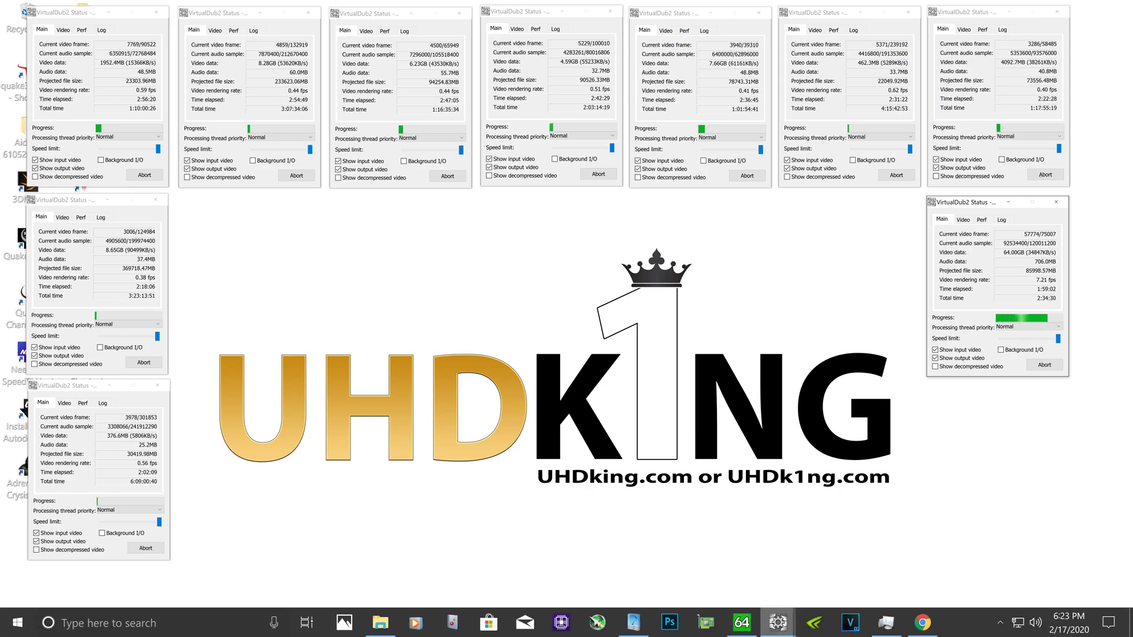
Bring the Battlefield 3 10K VirtualDub2 window to the front from the taskbar group
{"action": "left_click", "coordinate": [778, 622]}
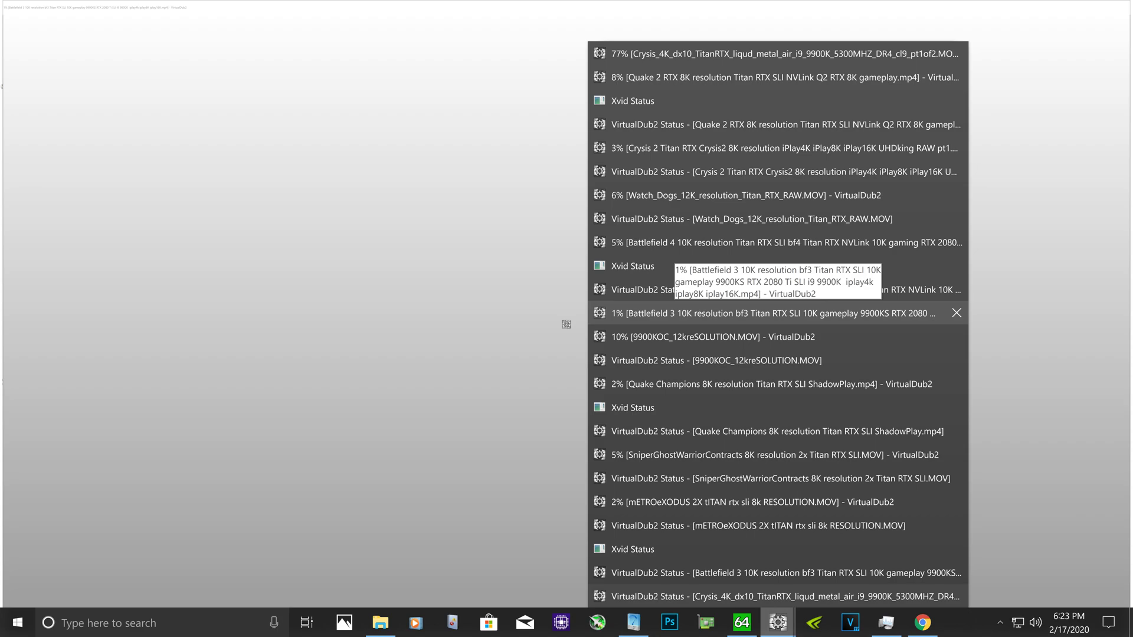
{"action": "left_click", "coordinate": [771, 313]}
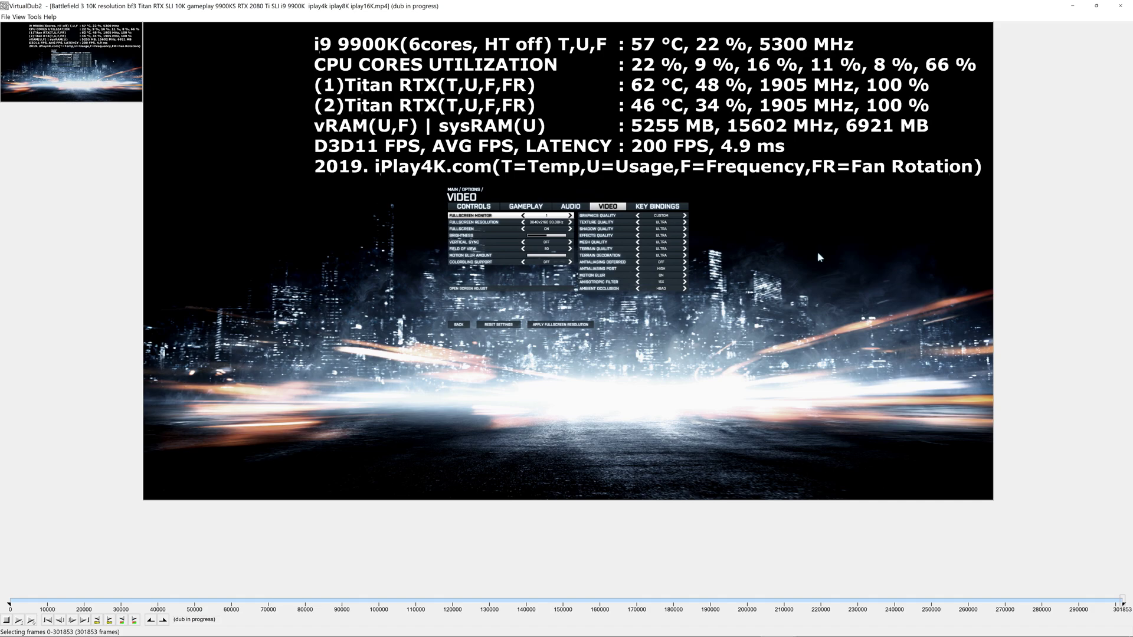
Open the display options for the Battlefield 3 video preview
{"action": "right_click", "coordinate": [816, 251]}
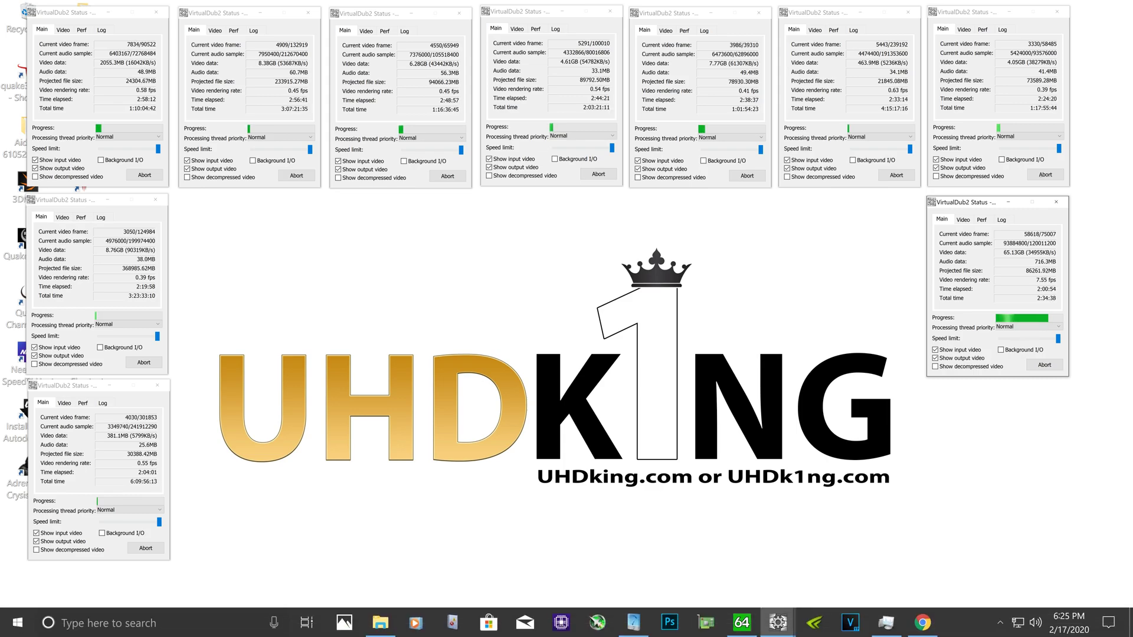
Launch CPU-Z from the taskbar to show the i9-9900K system specs
{"action": "left_click", "coordinate": [561, 622]}
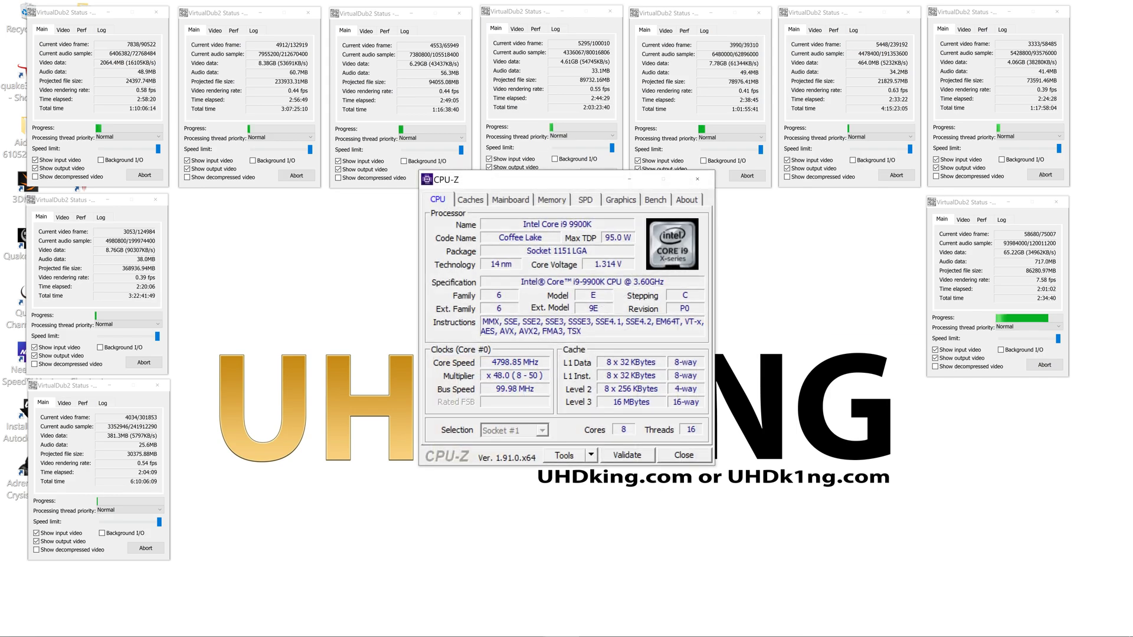
Drag the CPU-Z window down and left so its CPU tab shows beside the encodes
{"action": "left_click_drag", "start_coordinate": [521, 152], "coordinate": [369, 278]}
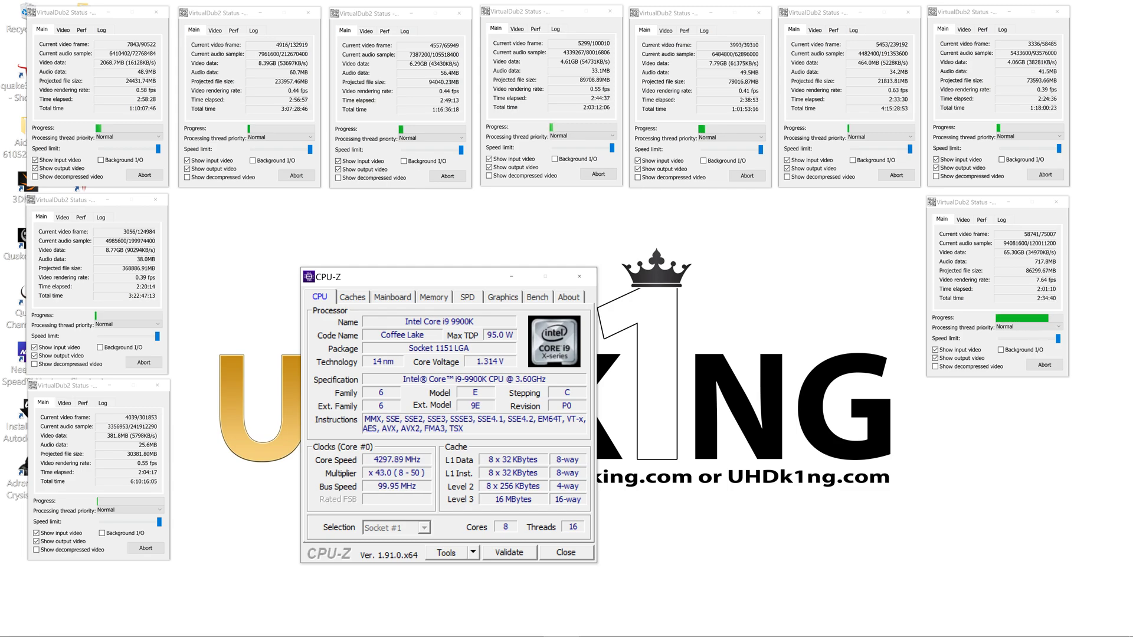
Page through CPU-Z's Caches, Mainboard and 32 GB DDR4 memory details
{"action": "key", "text": "ctrl+Tab"}
{"action": "key", "text": "ctrl+Tab"}
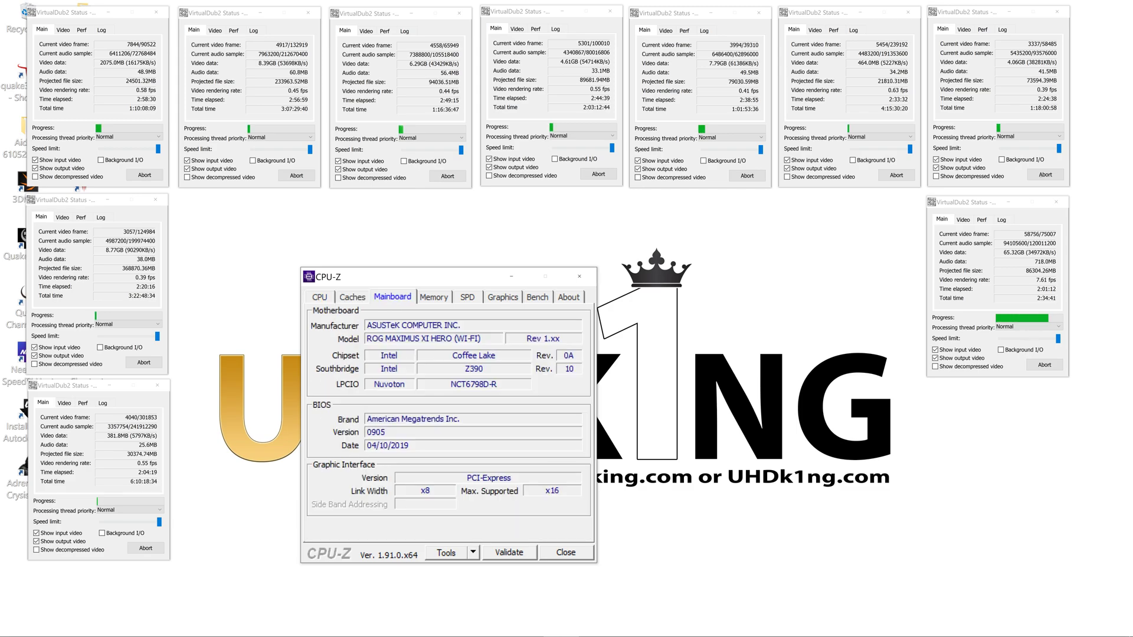
{"action": "key", "text": "ctrl+Tab"}
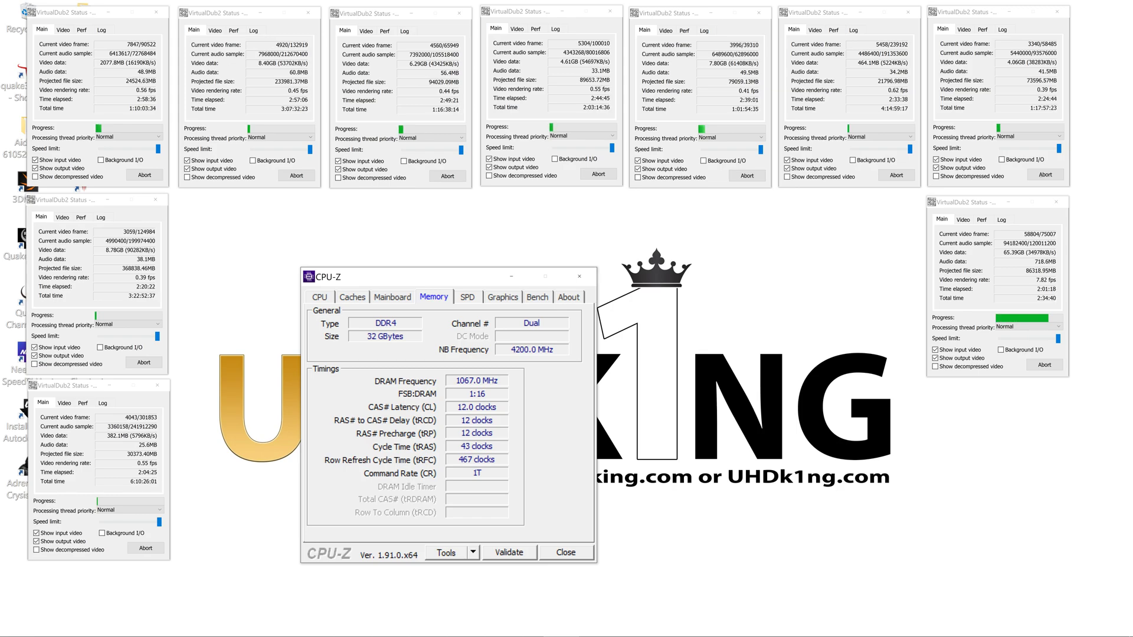
{"action": "key", "text": "ctrl+Tab"}
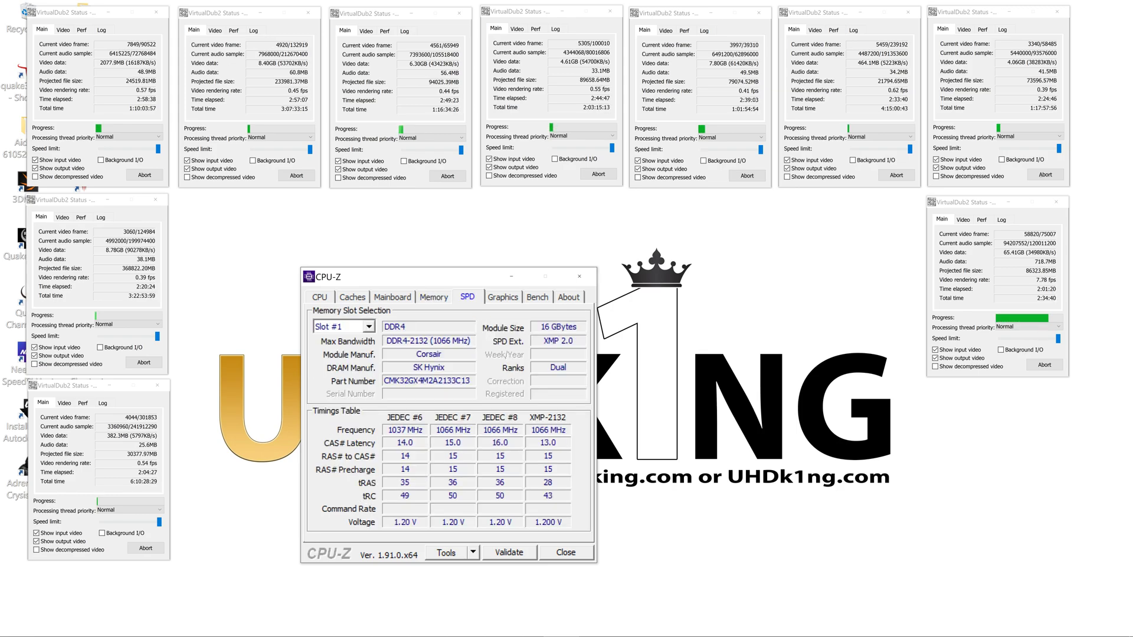
Switch the SPD slot selector from Slot #1 to Slot #3 to show the Corsair module
{"action": "key", "text": "alt+Down"}
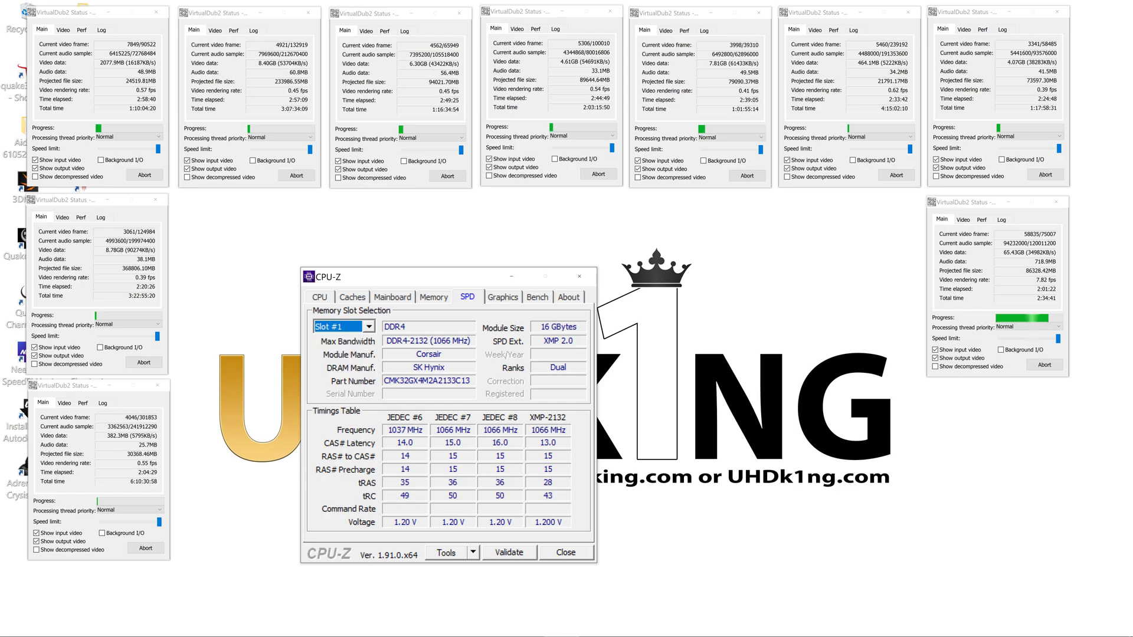
{"action": "key", "text": "Down"}
{"action": "key", "text": "Return"}
{"action": "key", "text": "Down"}
Show the TITAN RTX Graphics and Bench pages, then return to the CPU tab
{"action": "key", "text": "ctrl+Tab"}
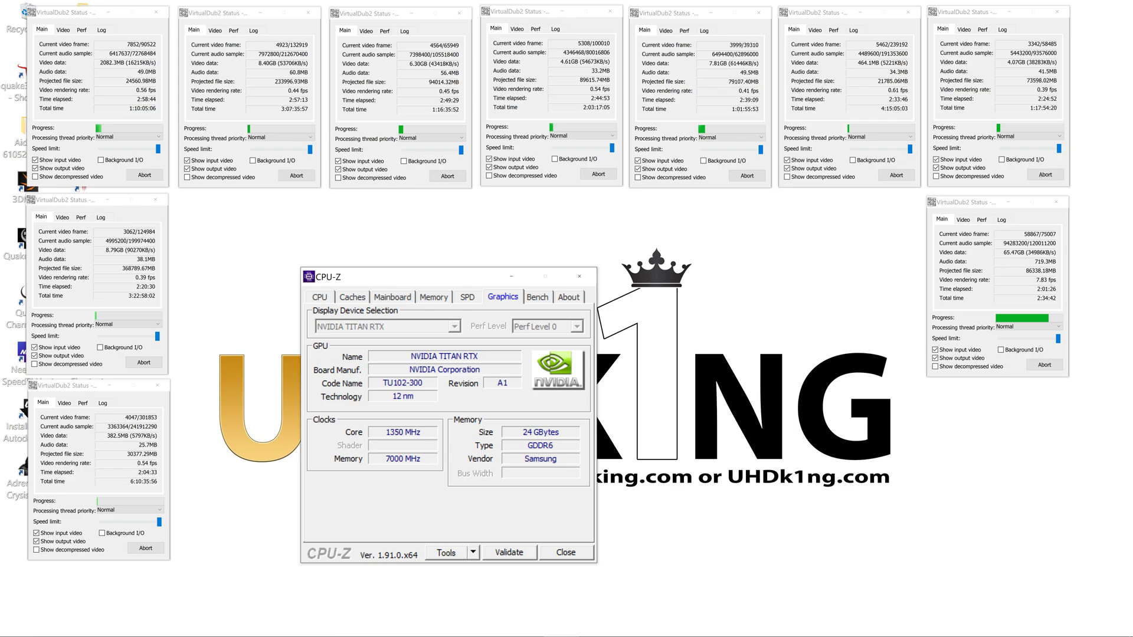
{"action": "key", "text": "ctrl+Tab"}
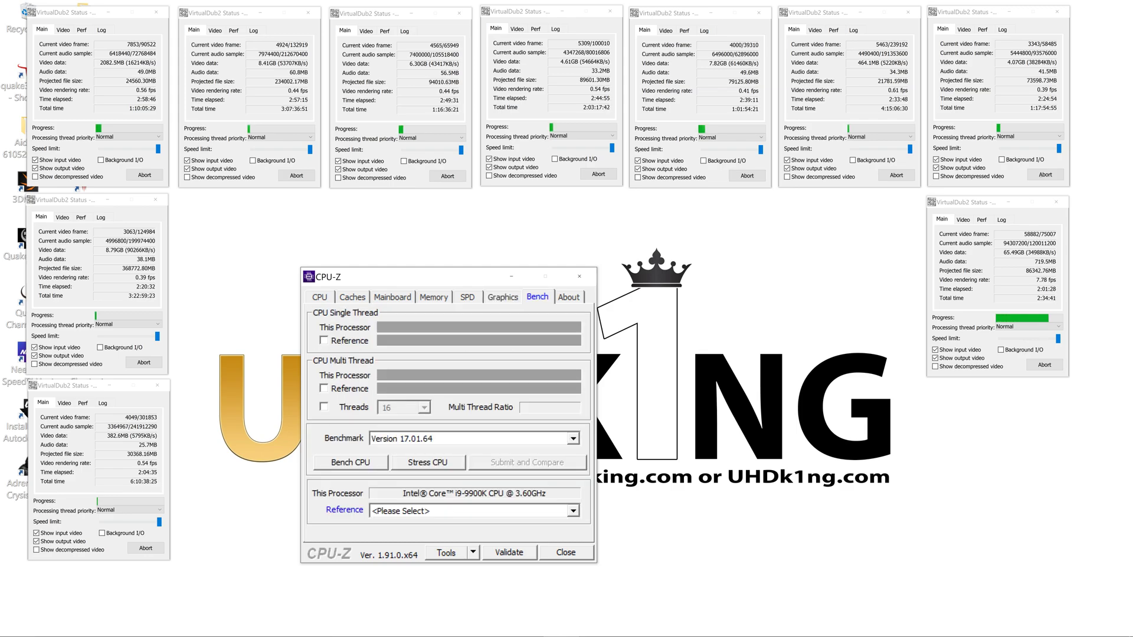
{"action": "key", "text": "ctrl+Tab"}
{"action": "key", "text": "ctrl+Tab"}
Minimize CPU-Z so only the ten VirtualDub2 encode status windows remain visible
{"action": "left_click", "coordinate": [512, 276]}
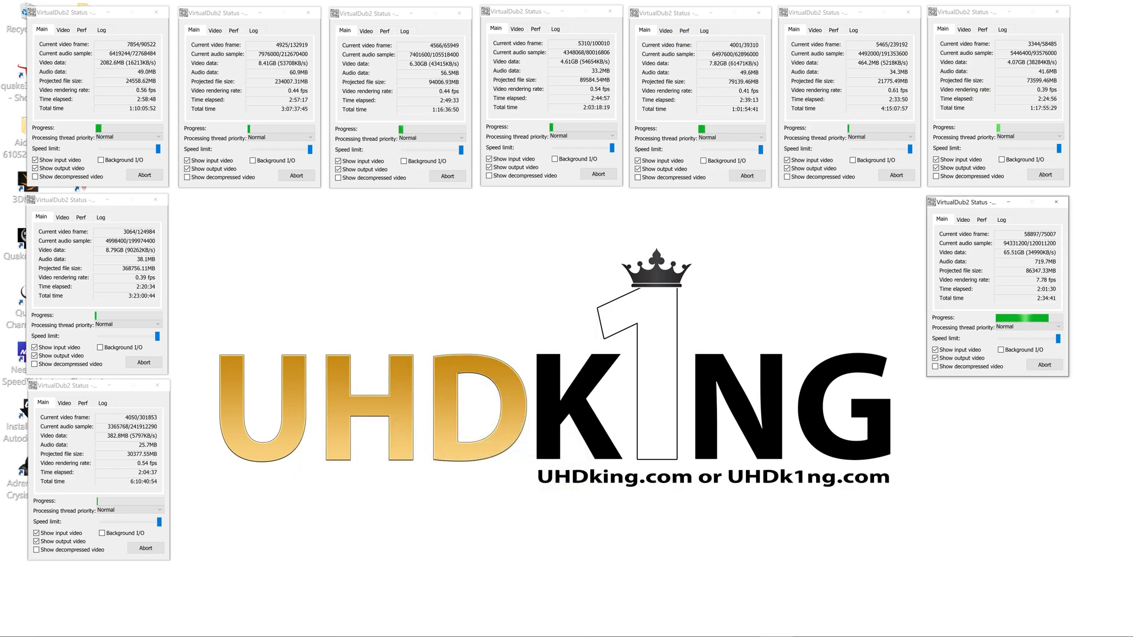